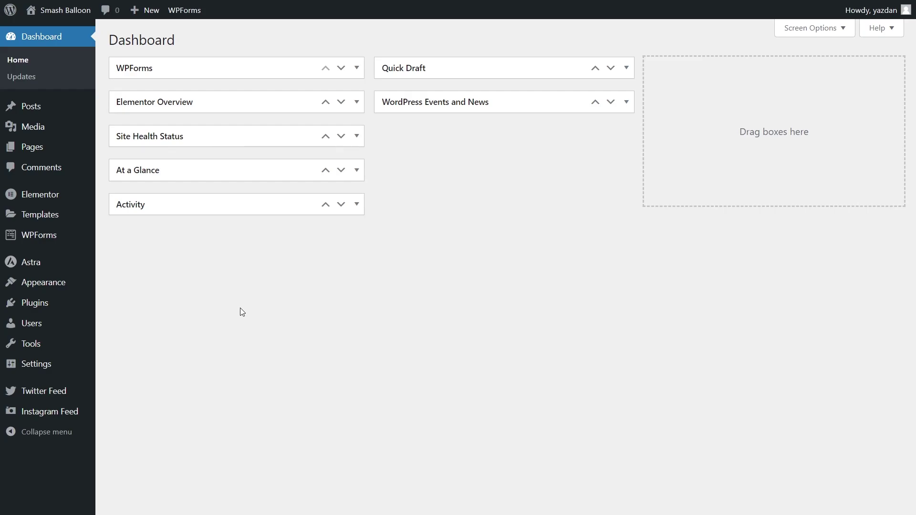
- Install the Reviews Feed Pro plugin from the uploaded file Reviews-Feed-Pro-1.4.2.zip and activate it
mouse_move(14, 309)
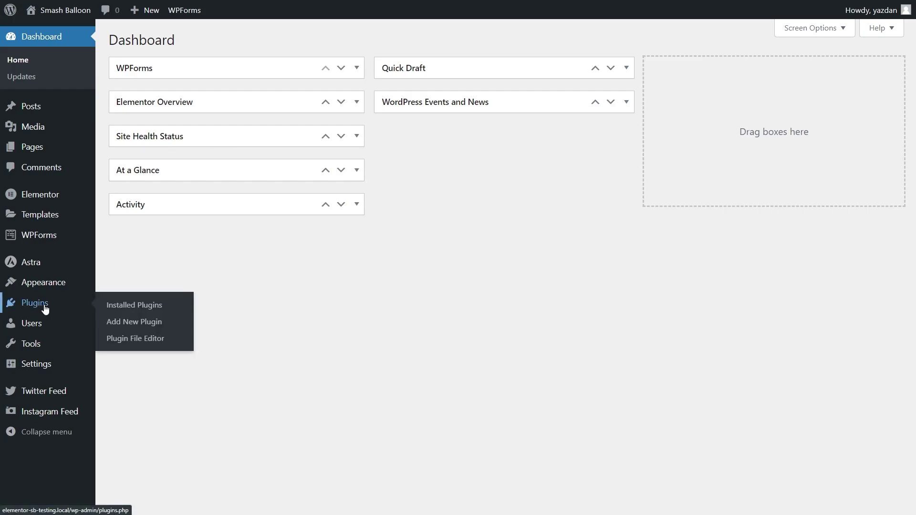
left_click(133, 325)
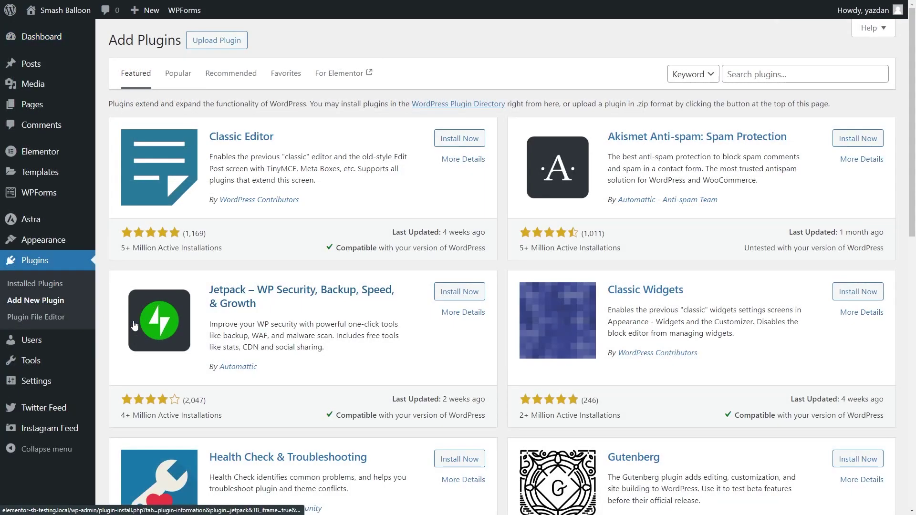
left_click(209, 48)
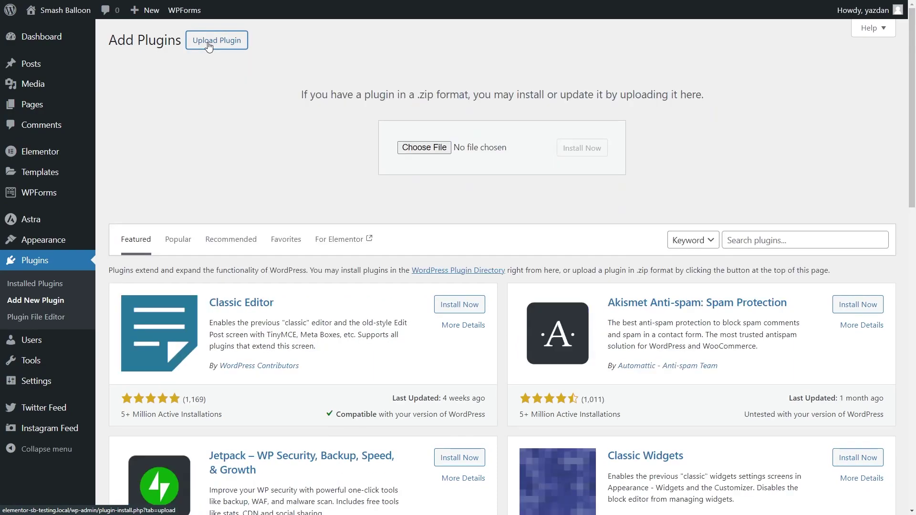
left_click(424, 148)
left_click(581, 149)
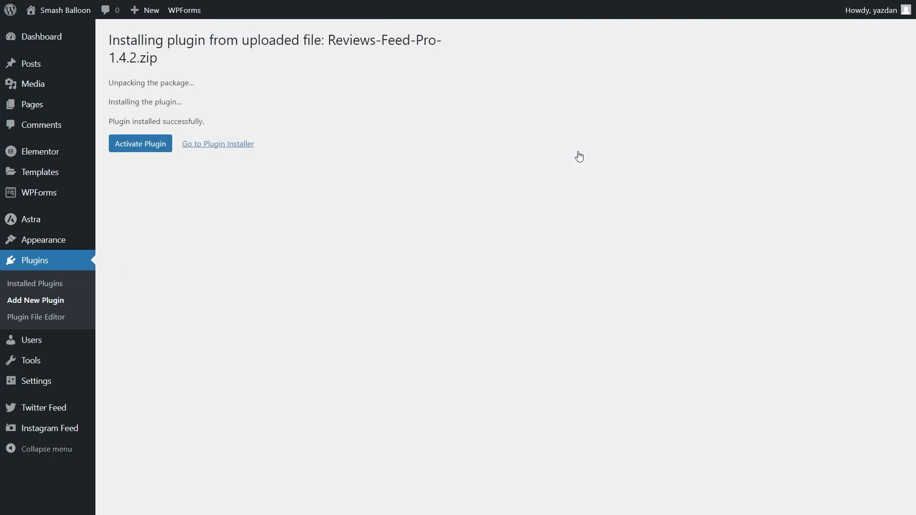
left_click(143, 146)
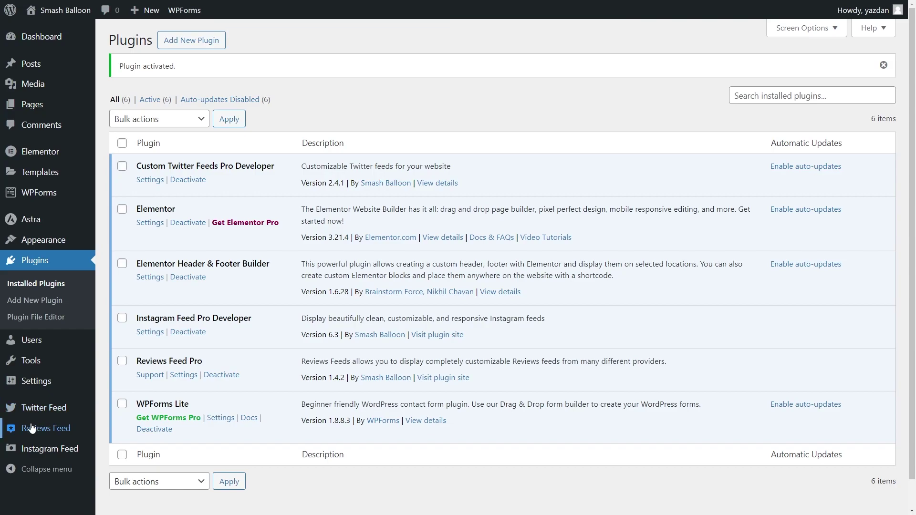
- Paste the licence key on the Reviews Feed getting-started page and activate the licence
left_click(60, 433)
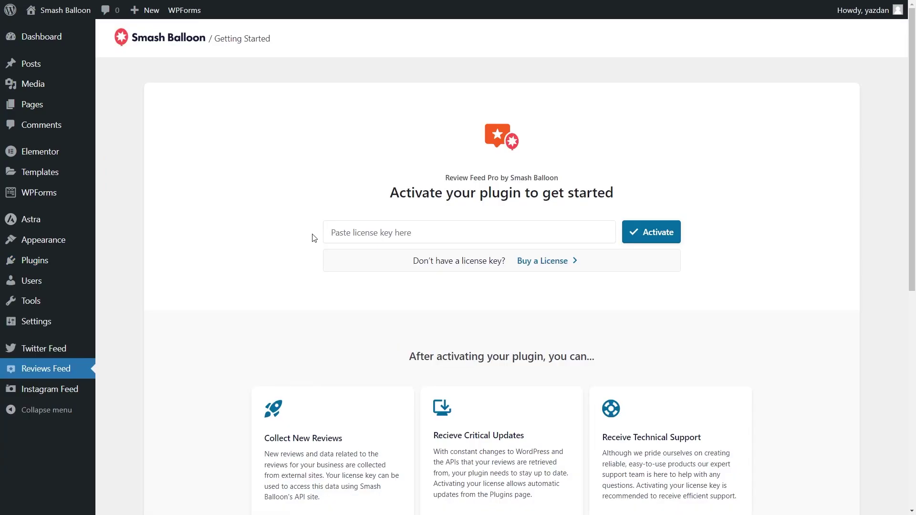
left_click(453, 235)
key("ctrl+v")
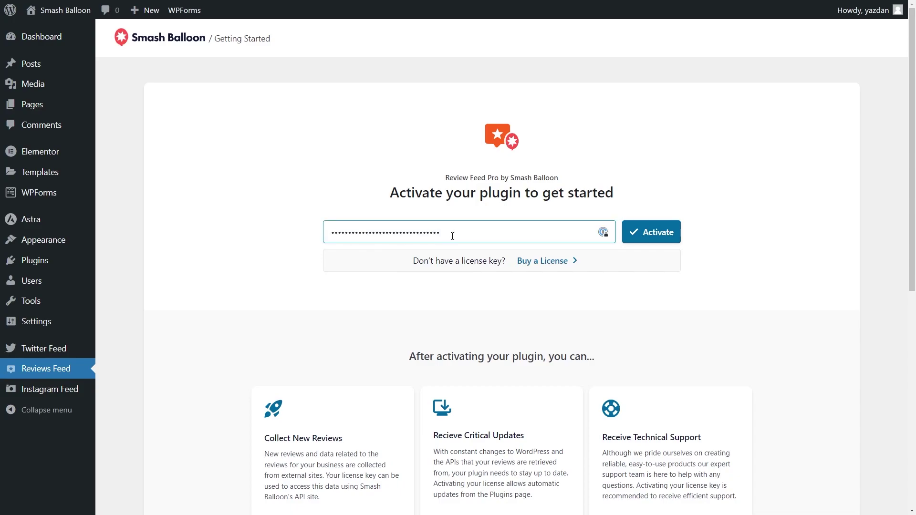
left_click(653, 237)
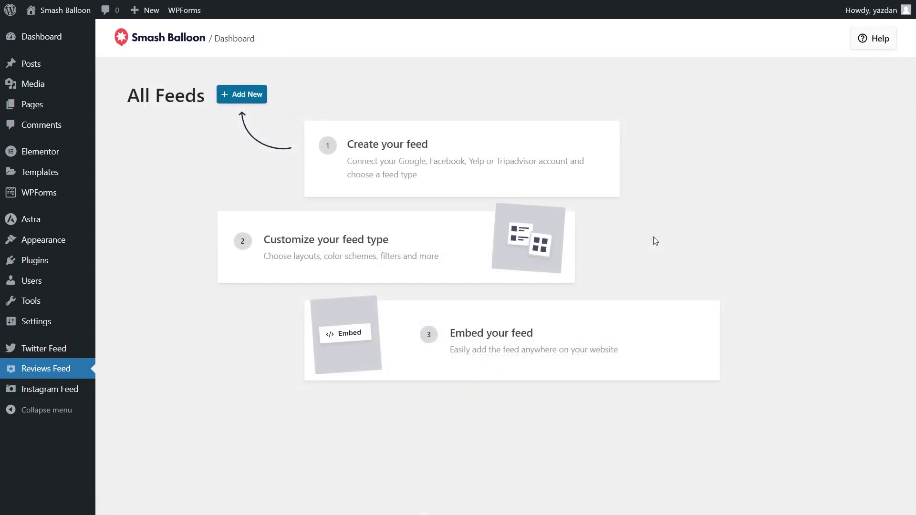
- Start a new review feed and choose TrustPilot as the type of source to add
left_click(235, 95)
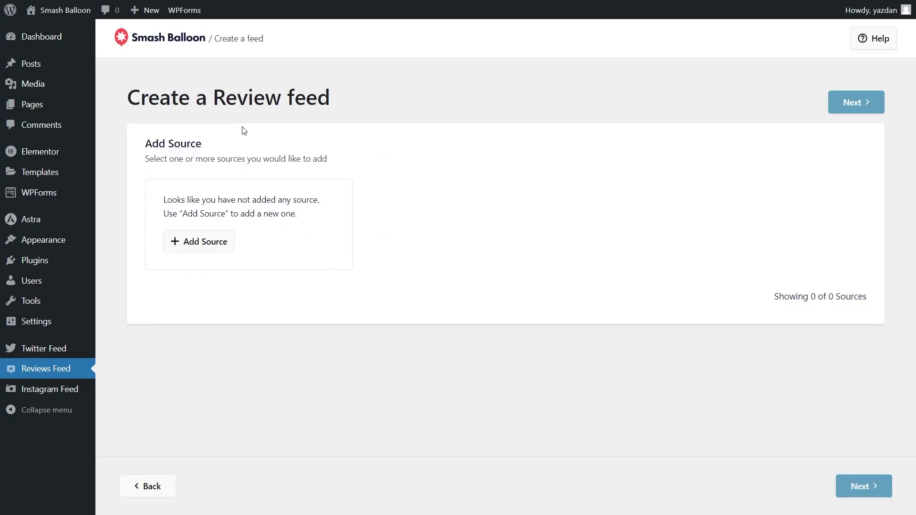
left_click(197, 244)
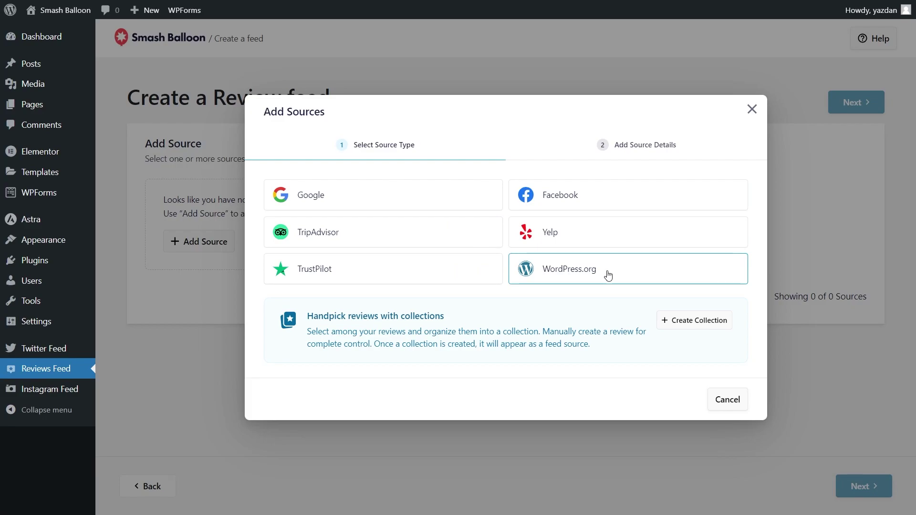
left_click(345, 269)
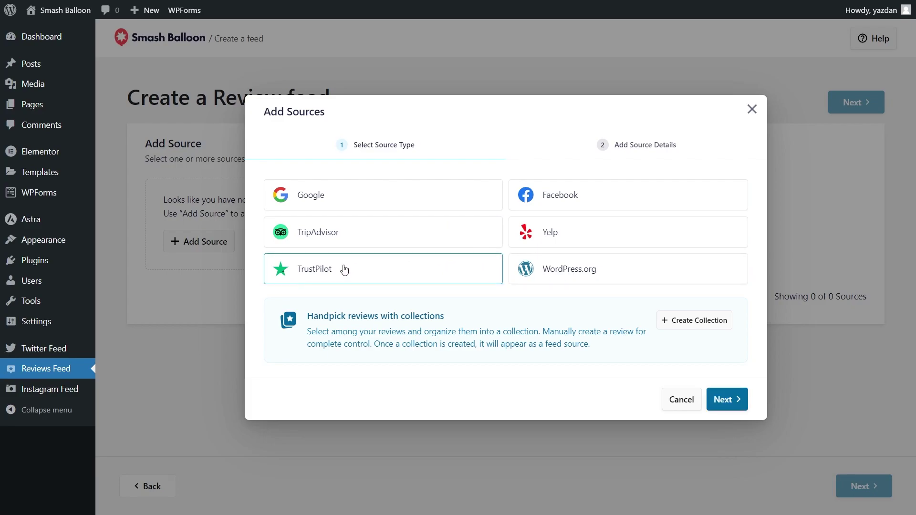
left_click(726, 401)
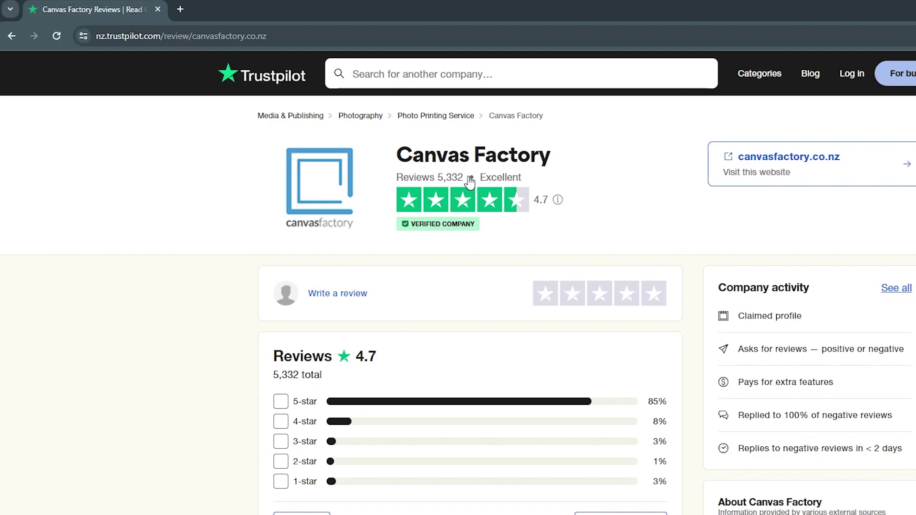
- Copy the address of Canvas Factory's Trustpilot review page and add it as the feed's source through the Page URL
left_click(280, 34)
key("shift+Home")
key("ctrl+c")
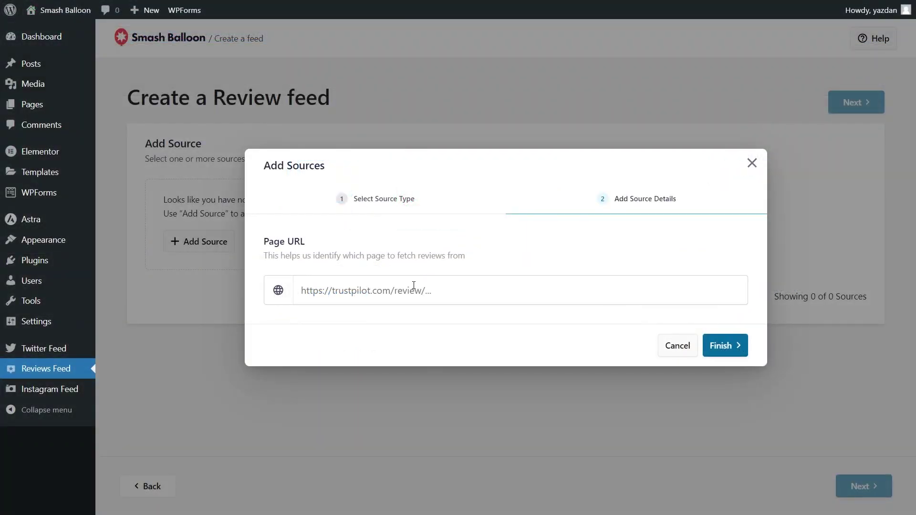
left_click(413, 285)
key("ctrl+v")
left_click(721, 348)
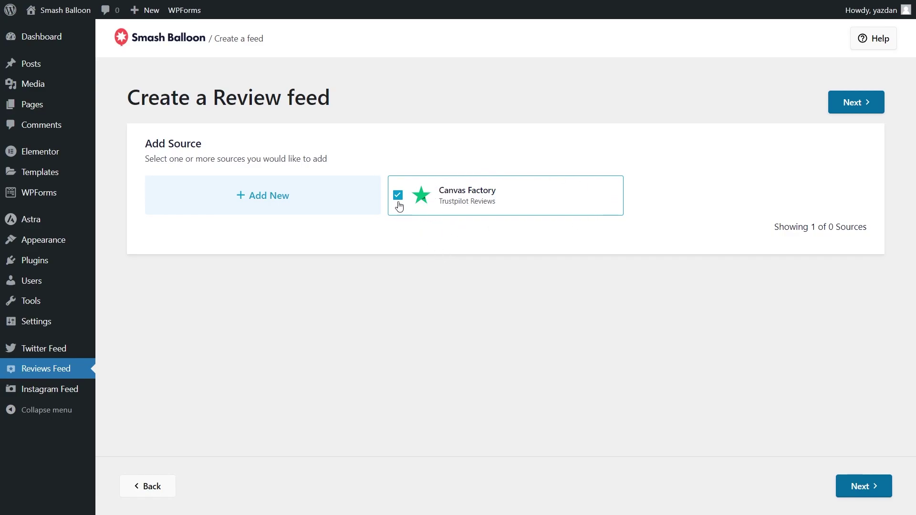
- Continue with the Canvas Factory source and create the feed using the Masonry template
left_click(858, 105)
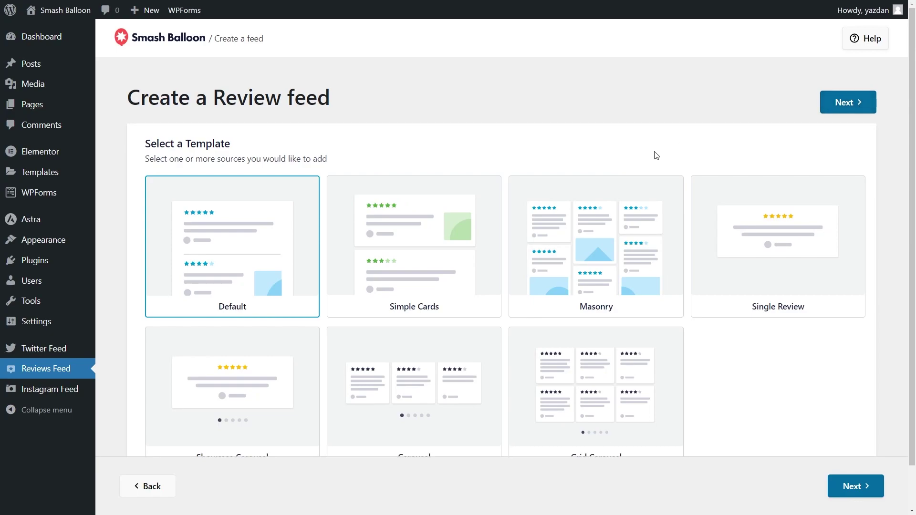
scroll(305, 234, "down", 1)
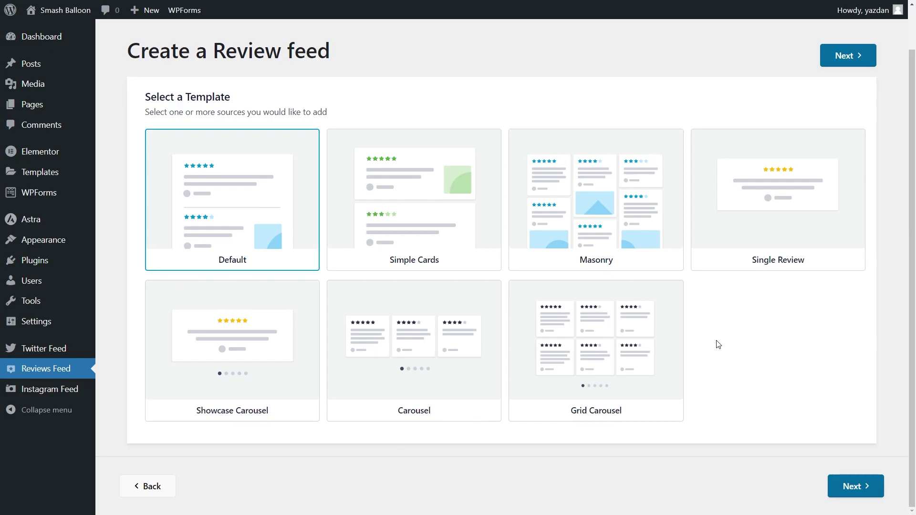
left_click(615, 257)
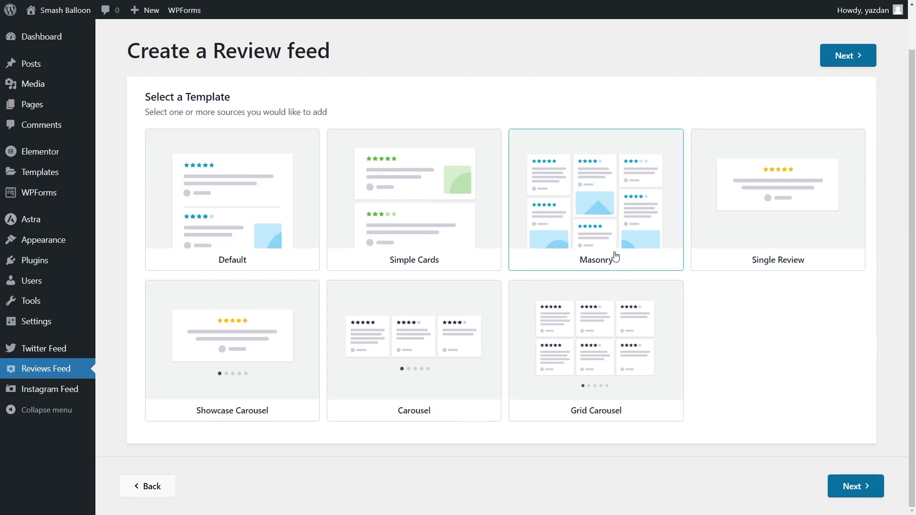
left_click(849, 56)
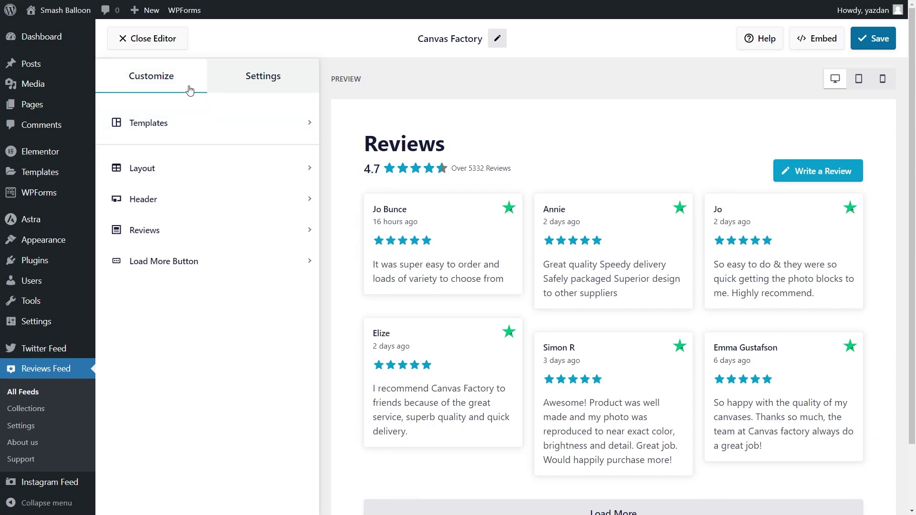
- Preview the feed in the List and Carousel layouts, page through the carousel, and return to the Masonry layout
left_click(186, 170)
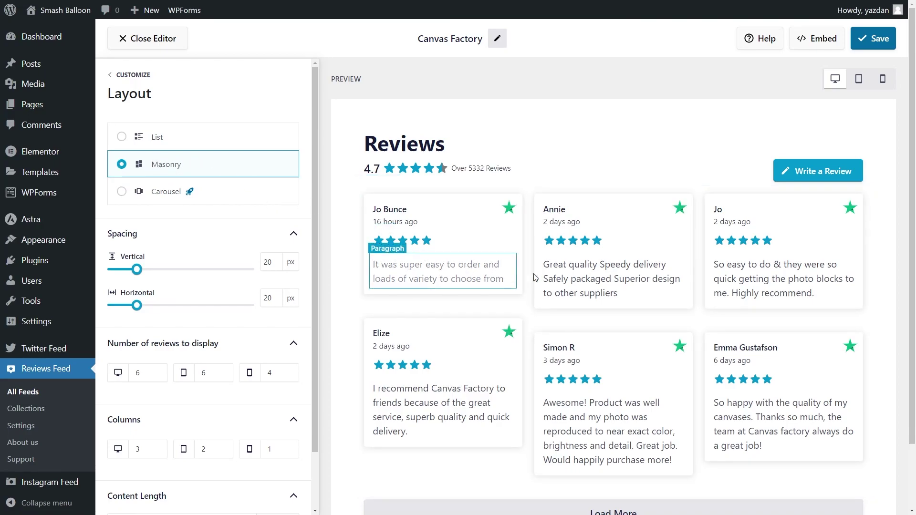
left_click(226, 141)
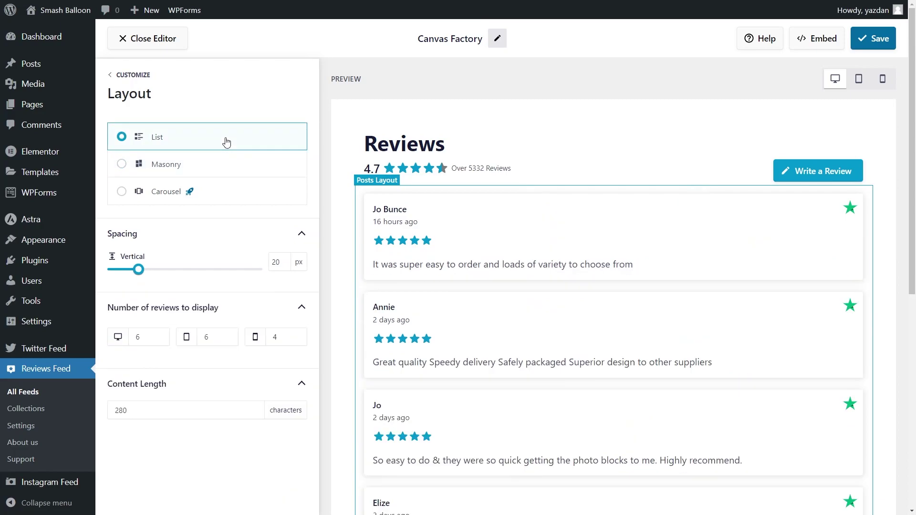
scroll(352, 241, "down", 5)
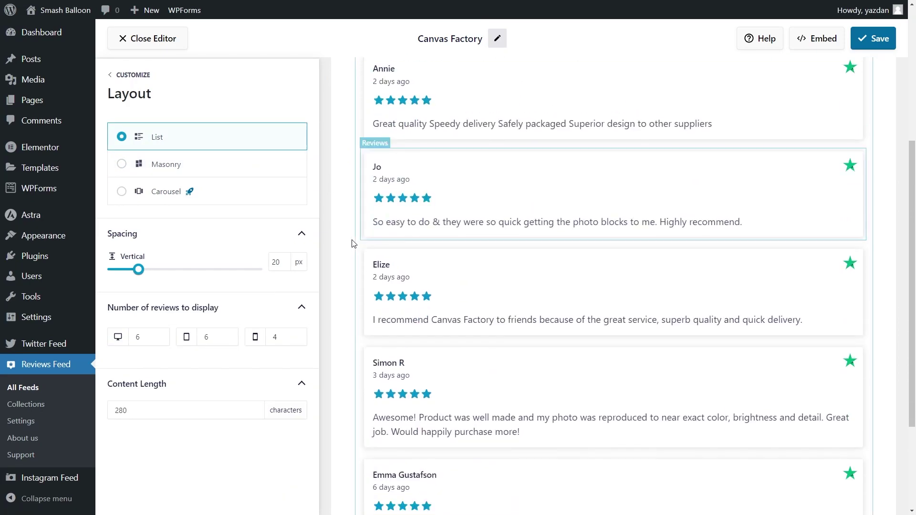
left_click(253, 199)
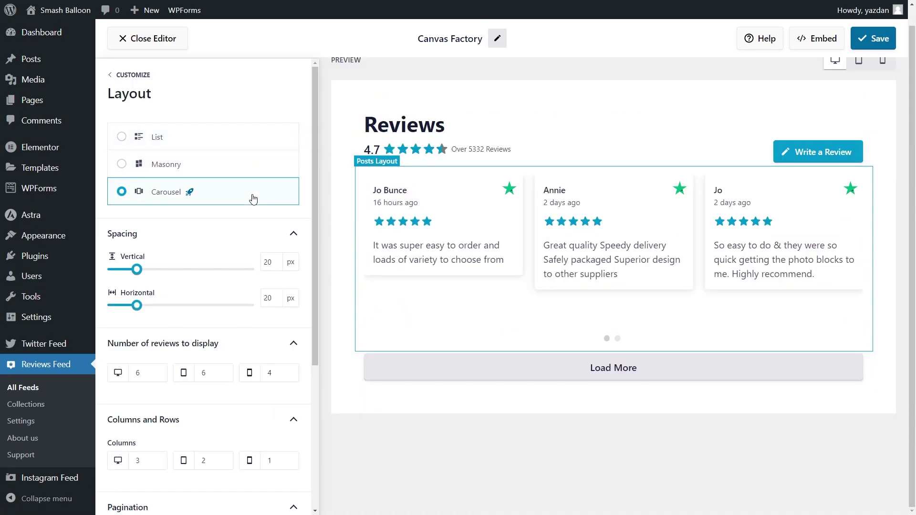
left_click(618, 338)
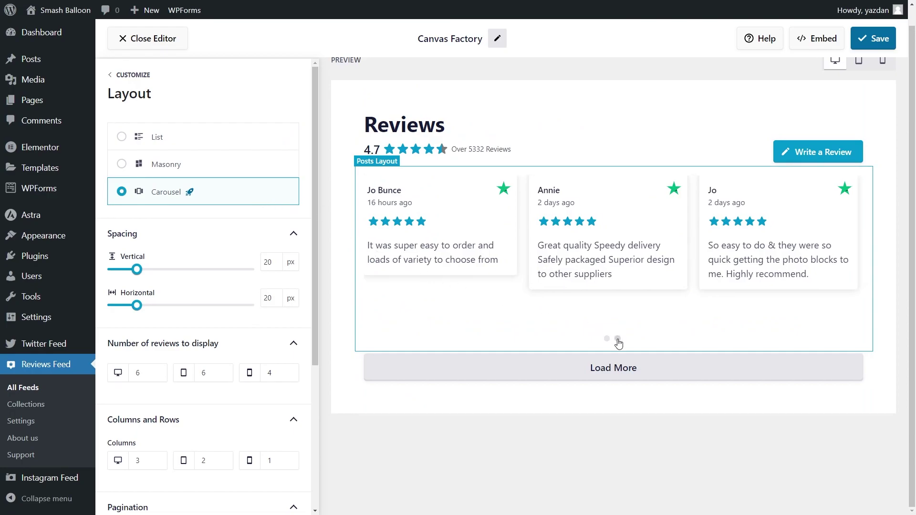
left_click(607, 339)
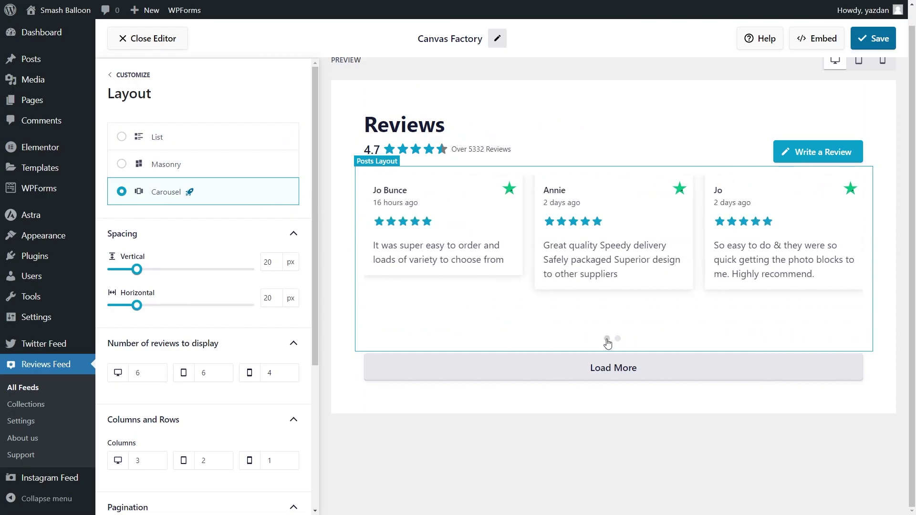
left_click(256, 166)
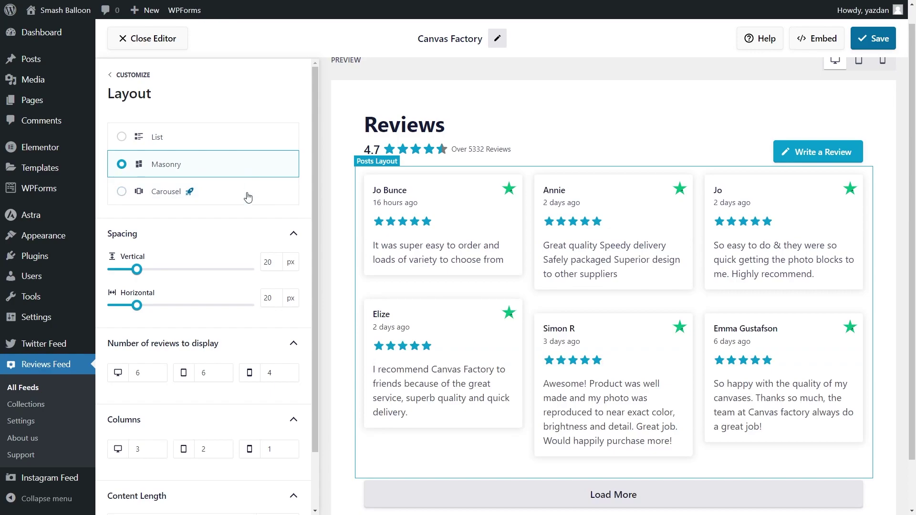
- Try displaying 4 reviews on desktop, and set the number back to 6
scroll(245, 243, "down", 1)
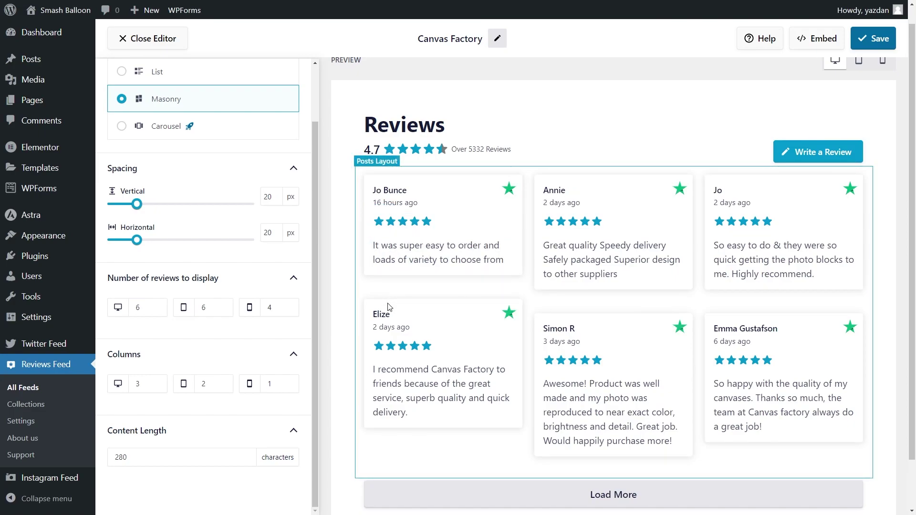
left_click(125, 312)
type("4")
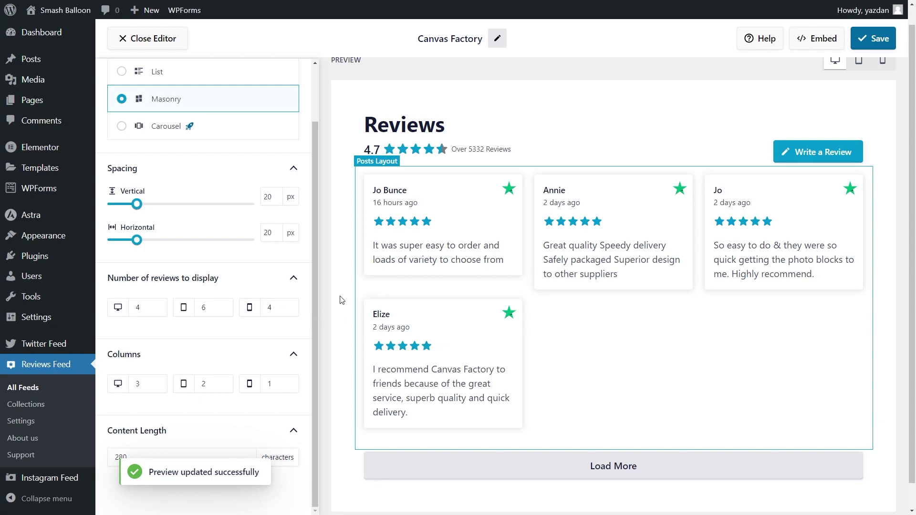
left_click(155, 305)
left_click(155, 305)
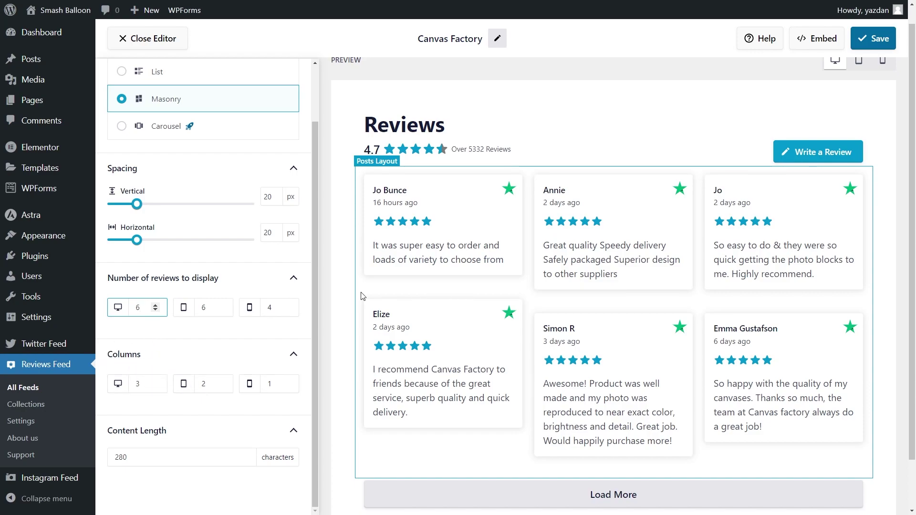
- Try 2 columns on desktop, set the column count back to 3, and save the feed
double_click(143, 386)
type("2")
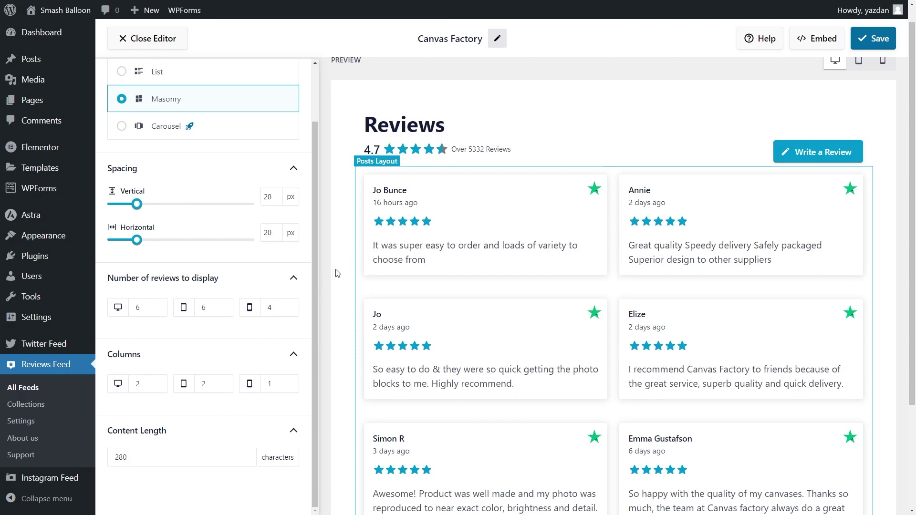
scroll(342, 261, "down", 2)
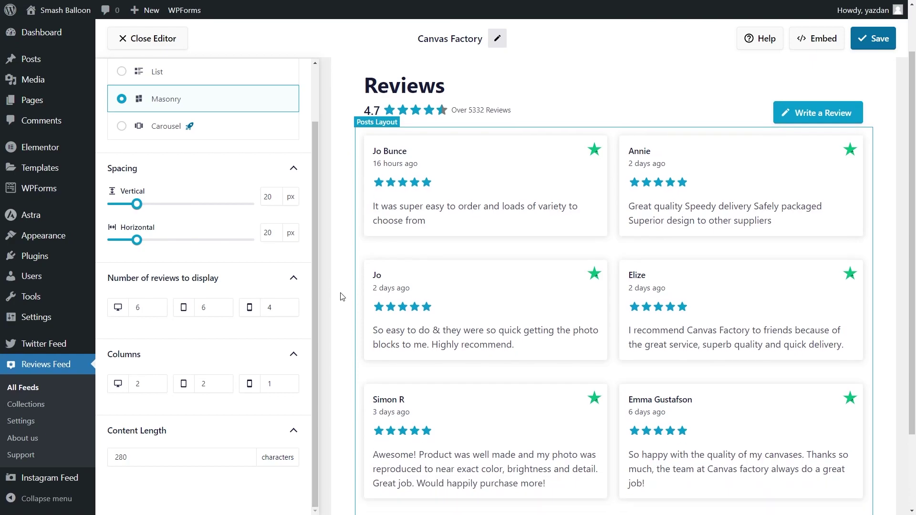
left_click(156, 381)
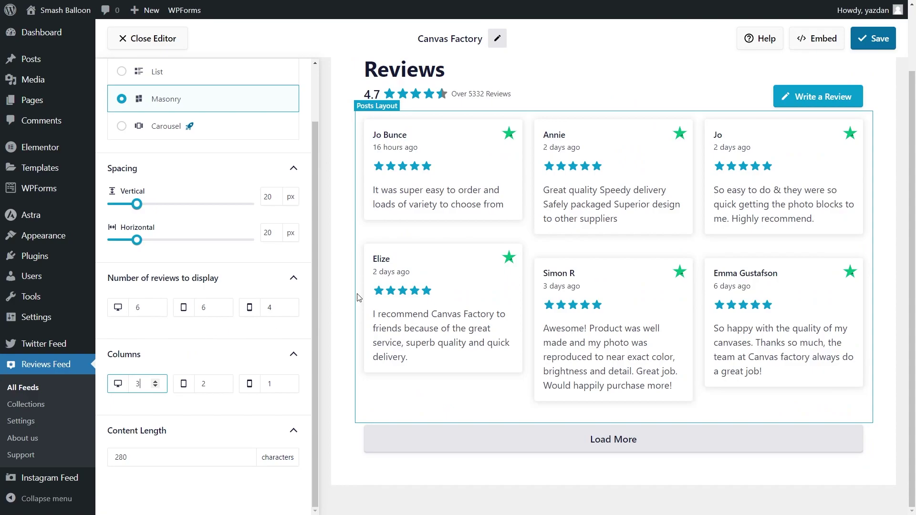
left_click(865, 48)
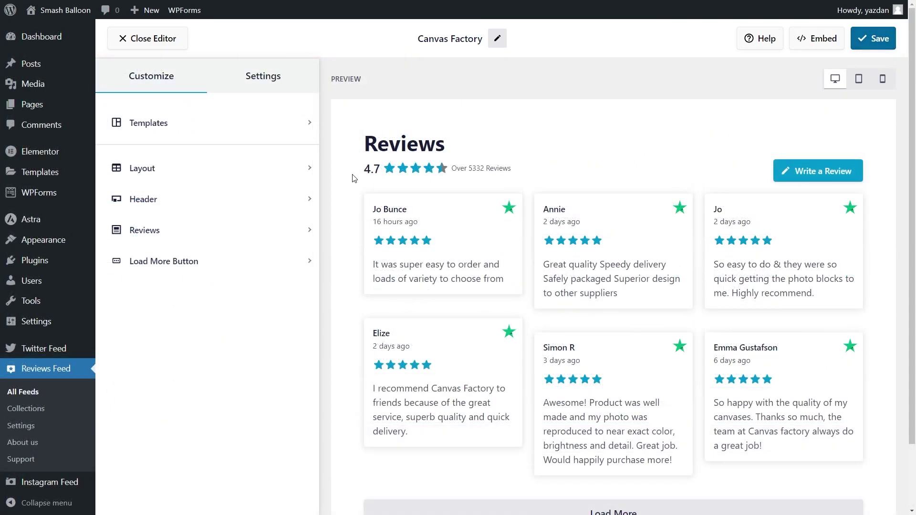
- Open the feed's header settings, hide the heading, and show it again
left_click(169, 199)
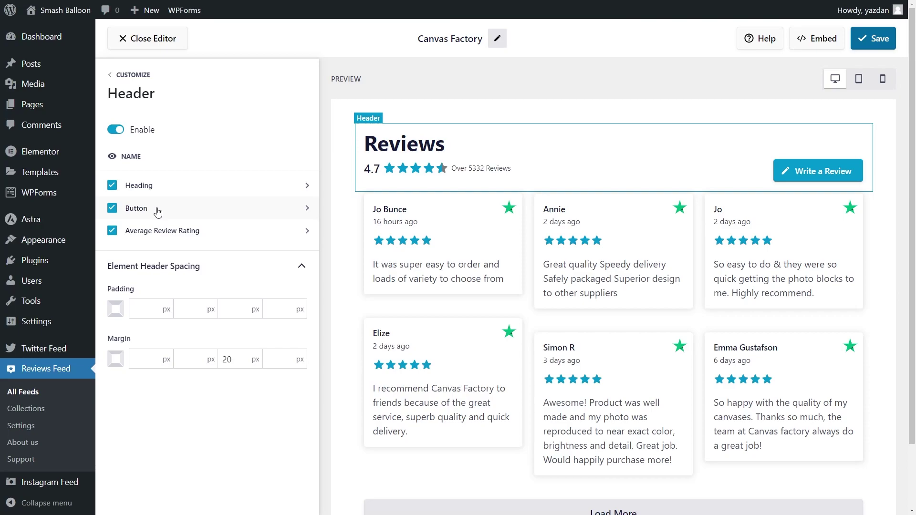
left_click(112, 187)
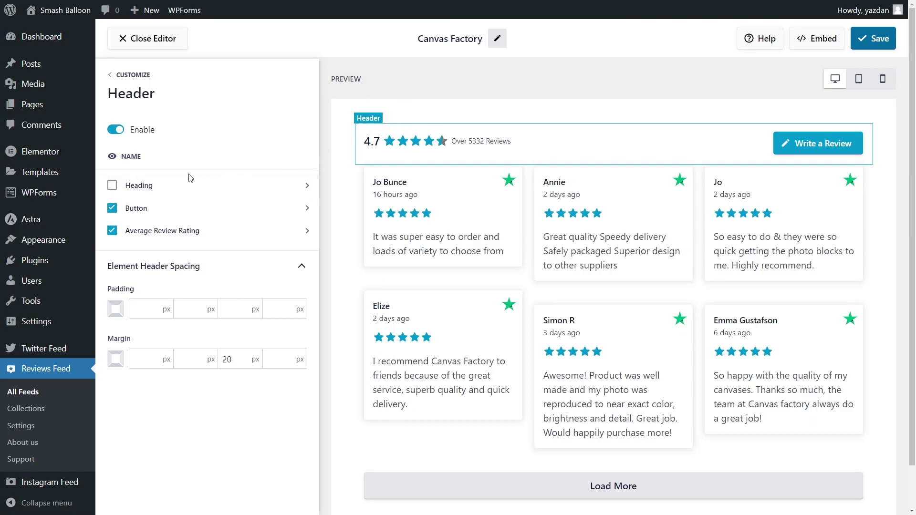
left_click(112, 186)
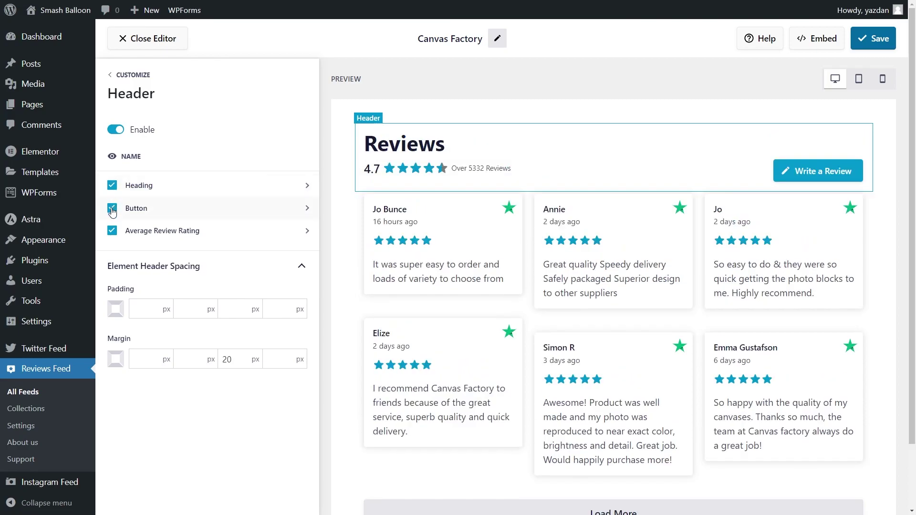
- Hide and show again the header's average review rating, turn the whole header off and on, and save the feed
left_click(113, 231)
left_click(112, 232)
left_click(116, 129)
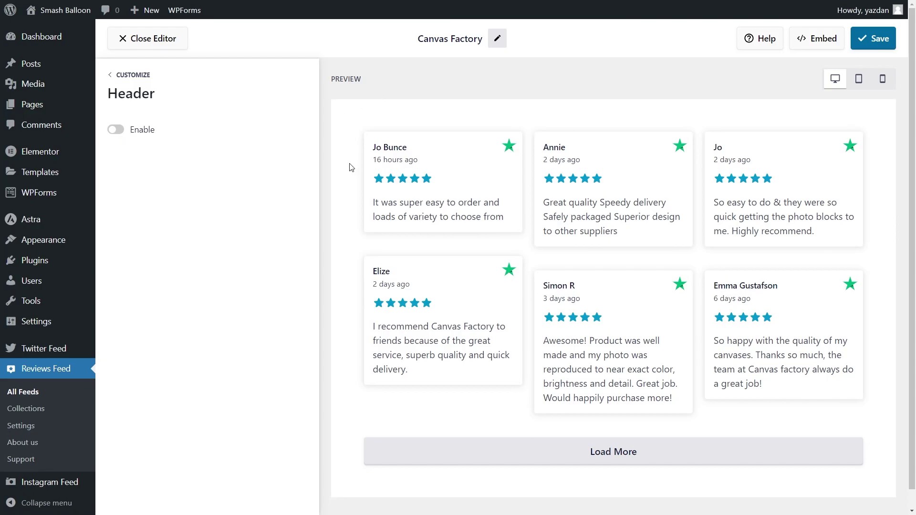
left_click(118, 130)
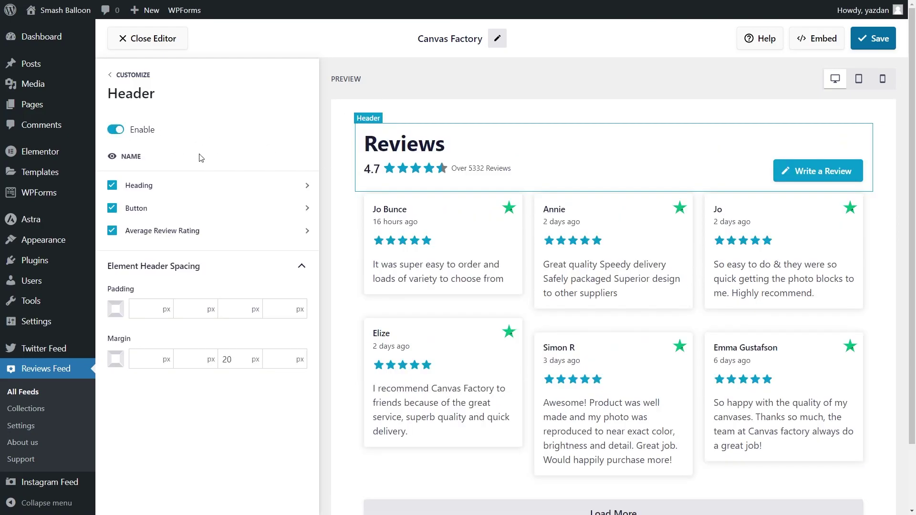
left_click(875, 38)
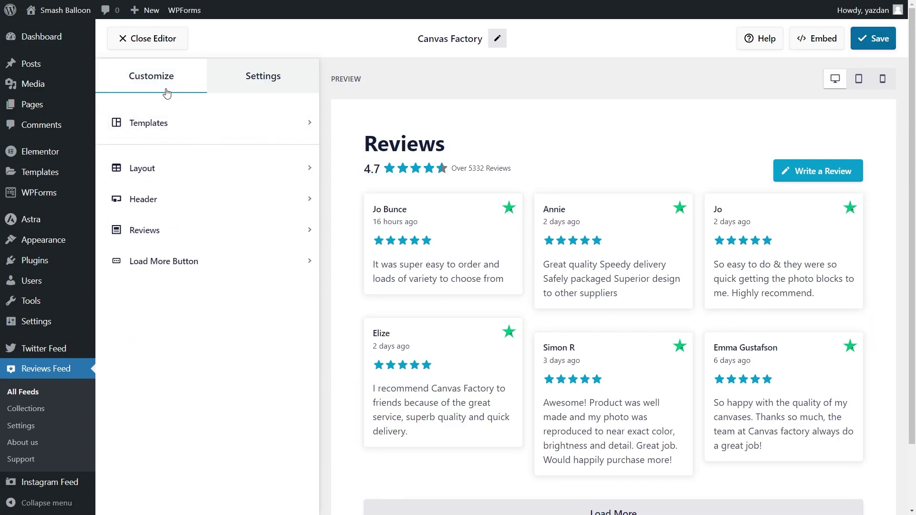
- In the reviews' individual elements, hide and re-show Author and Date, and move it back to first place
left_click(180, 231)
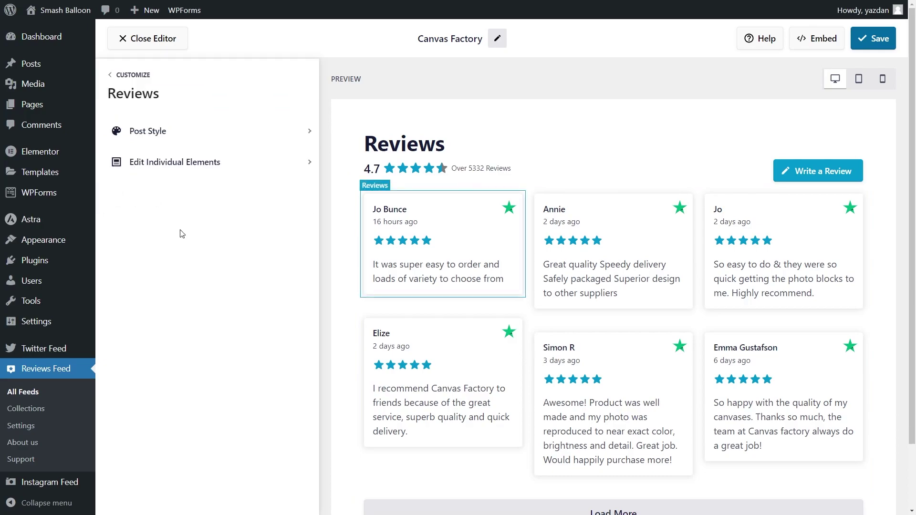
left_click(181, 168)
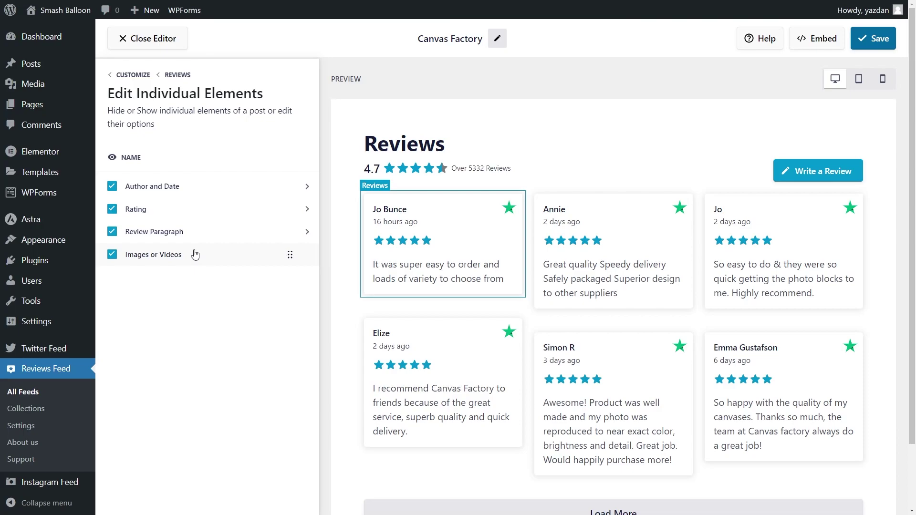
left_click(112, 186)
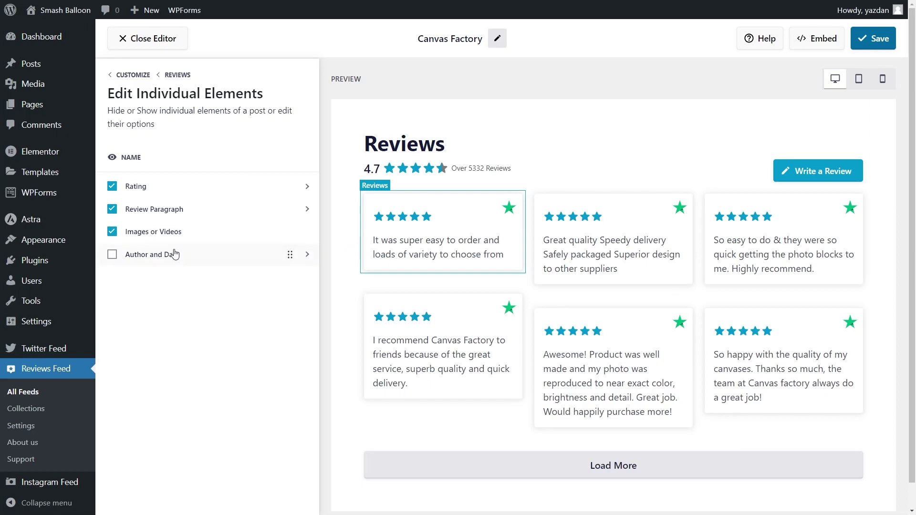
left_click(112, 254)
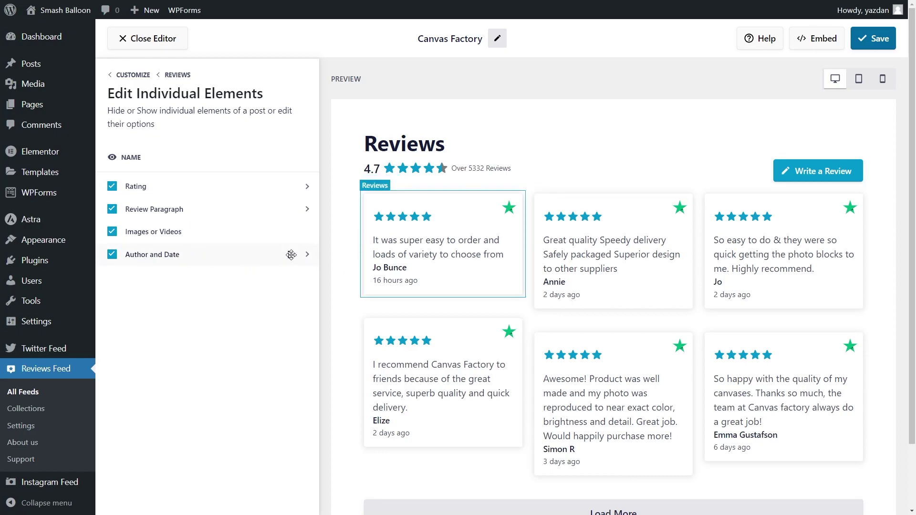
left_click_drag(289, 254, 288, 185)
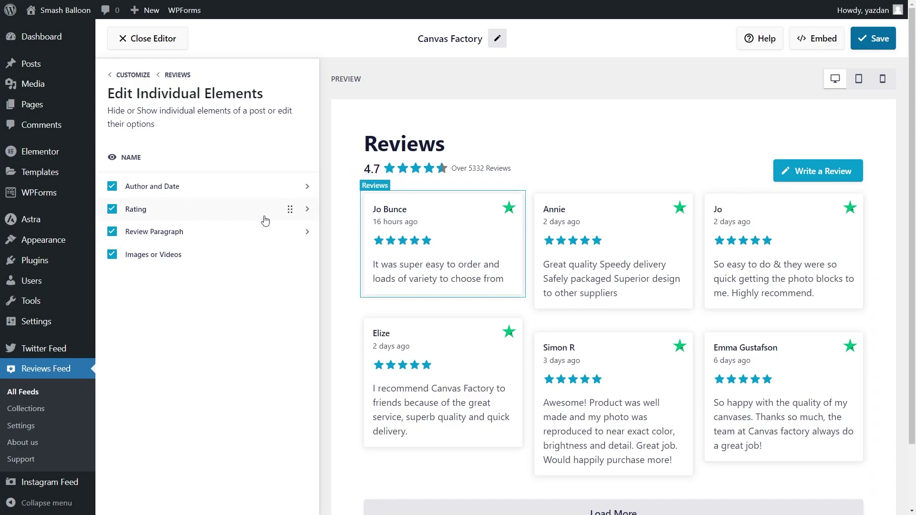
- Try placing the Rating element last, move it back below Author and Date, and save the feed
left_click_drag(291, 210, 289, 254)
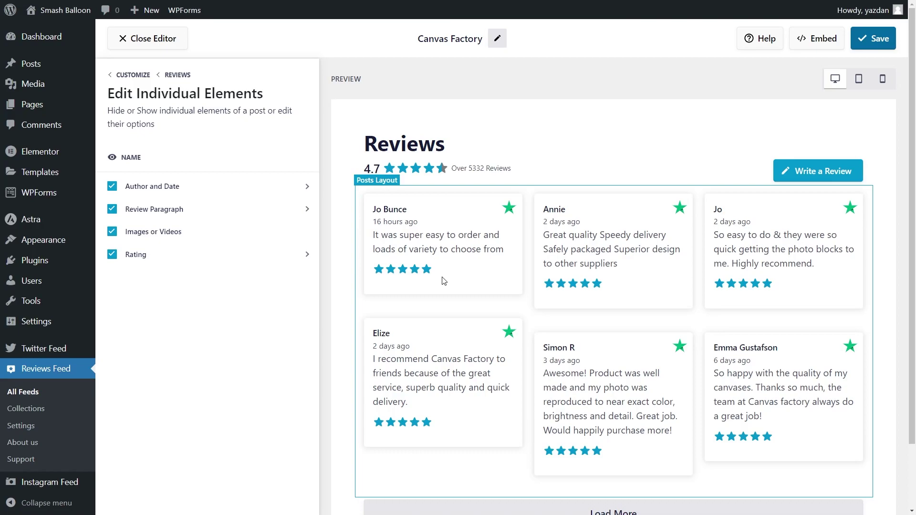
left_click_drag(289, 254, 292, 208)
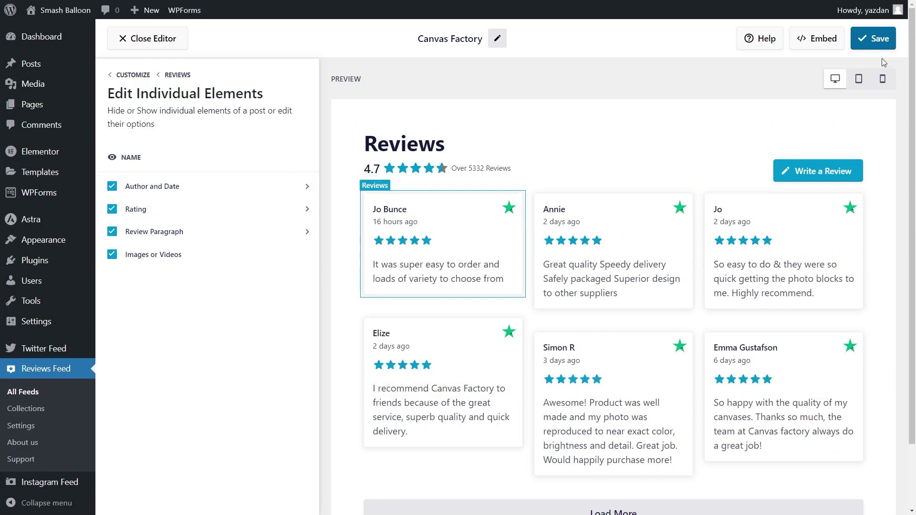
left_click(888, 45)
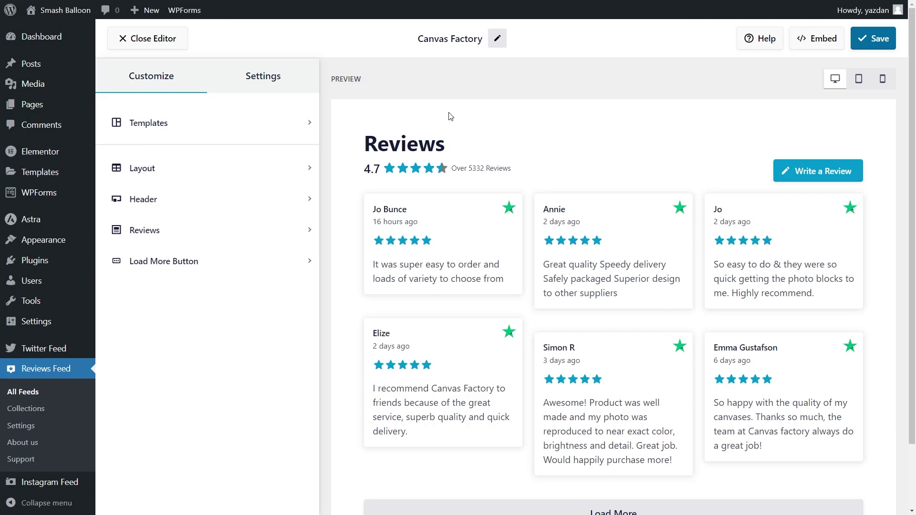
- Enable moderation in the feed settings with Allow List, and select the first two reviews to show
left_click(290, 84)
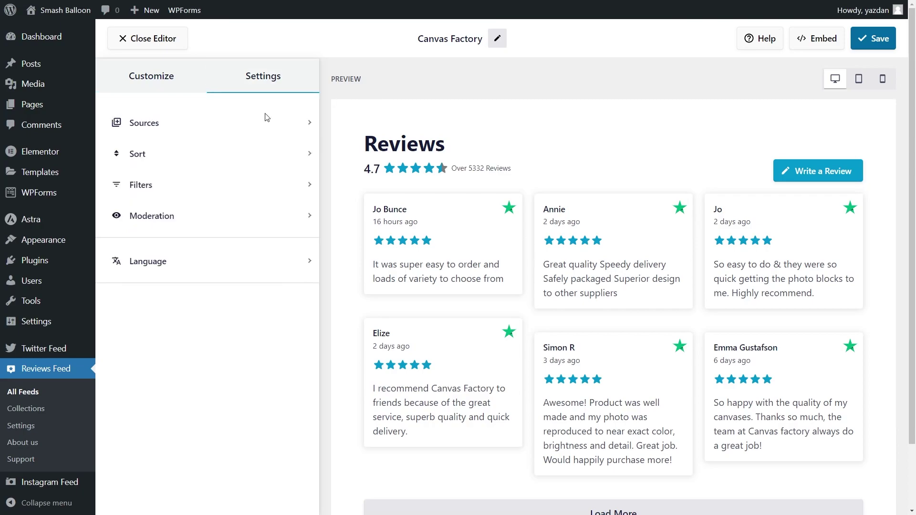
left_click(189, 217)
left_click(115, 143)
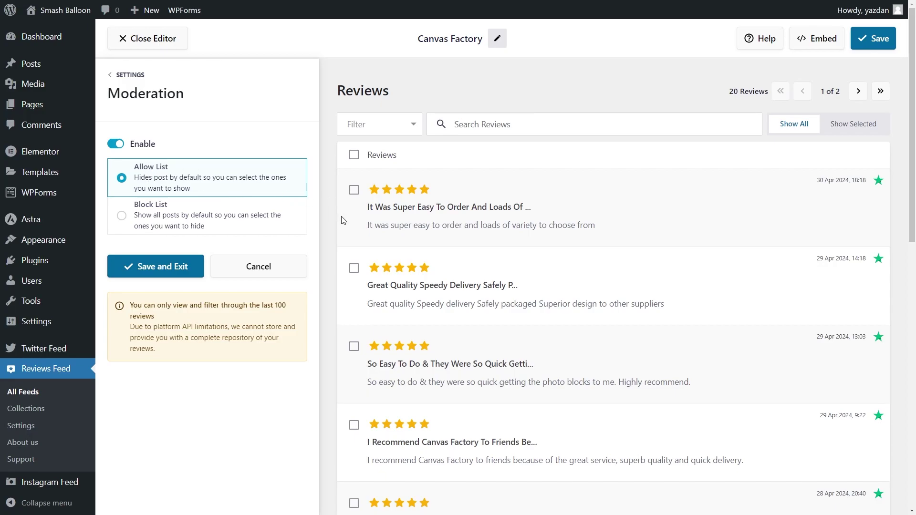
left_click(354, 190)
left_click(354, 268)
- Switch moderation to Block List, mark the first two reviews to hide, and turn moderation off again
left_click(255, 225)
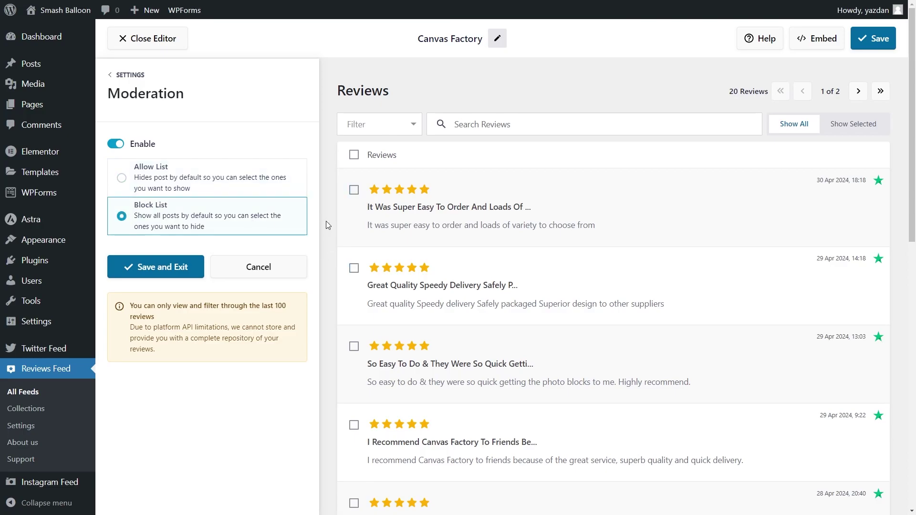
left_click(354, 190)
left_click(354, 268)
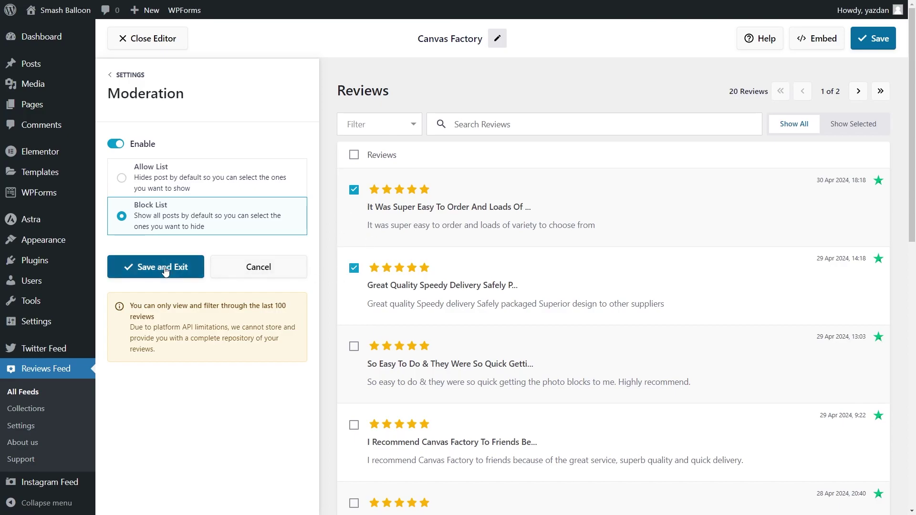
left_click(114, 144)
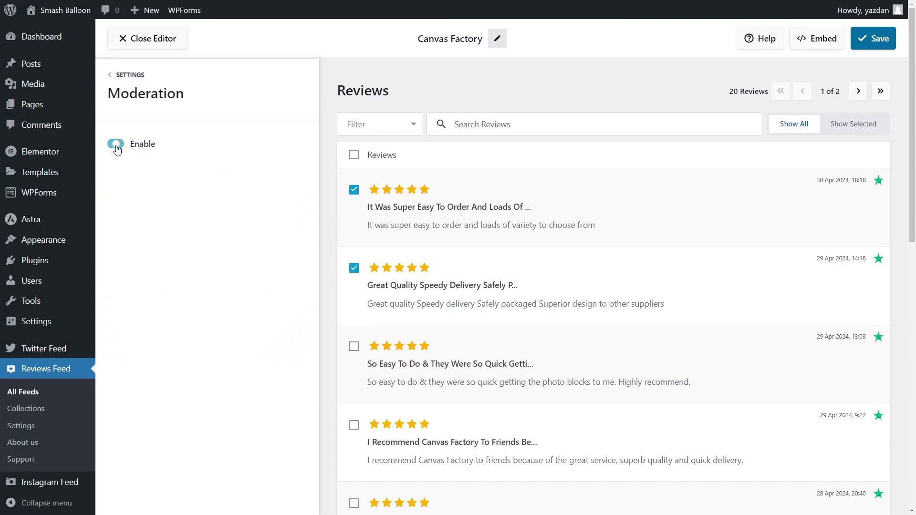
left_click(130, 75)
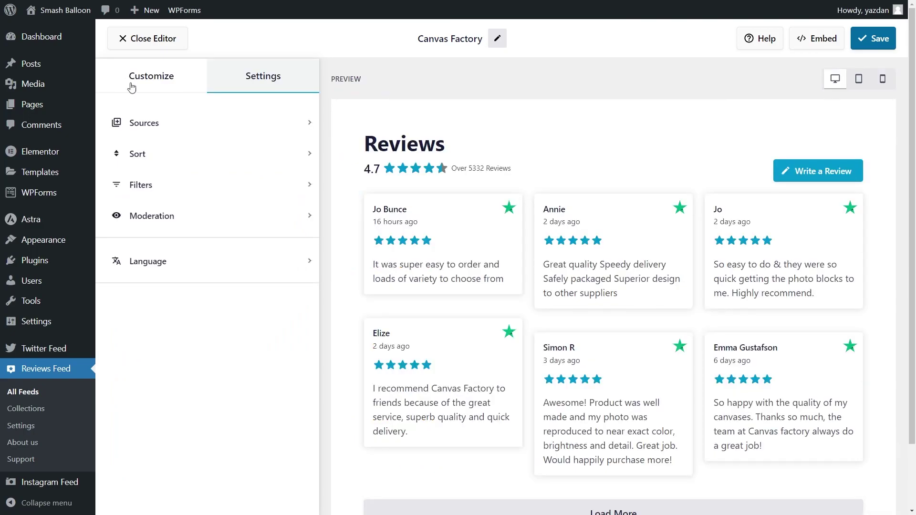
- Filter the feed to show only 5-star reviews, check the word and character count filters, and save the feed
left_click(159, 185)
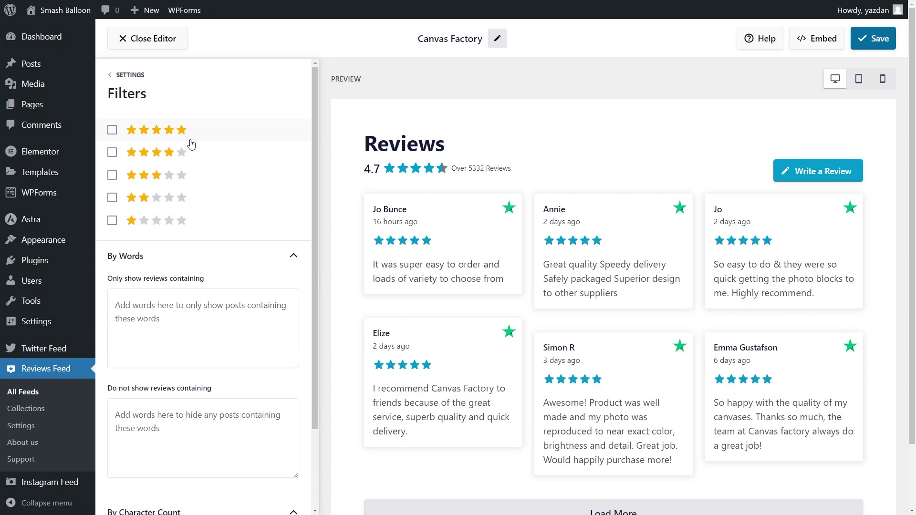
left_click(112, 131)
scroll(203, 205, "down", 2)
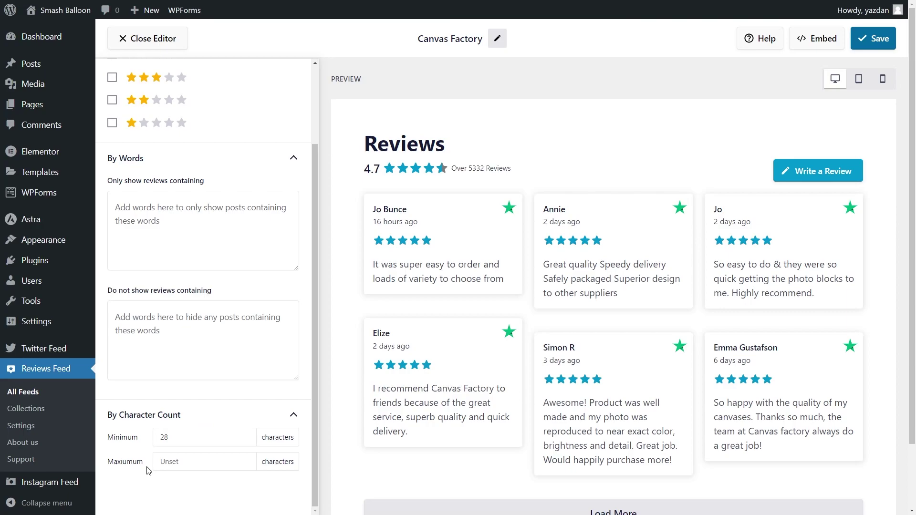
scroll(149, 471, "up", 2)
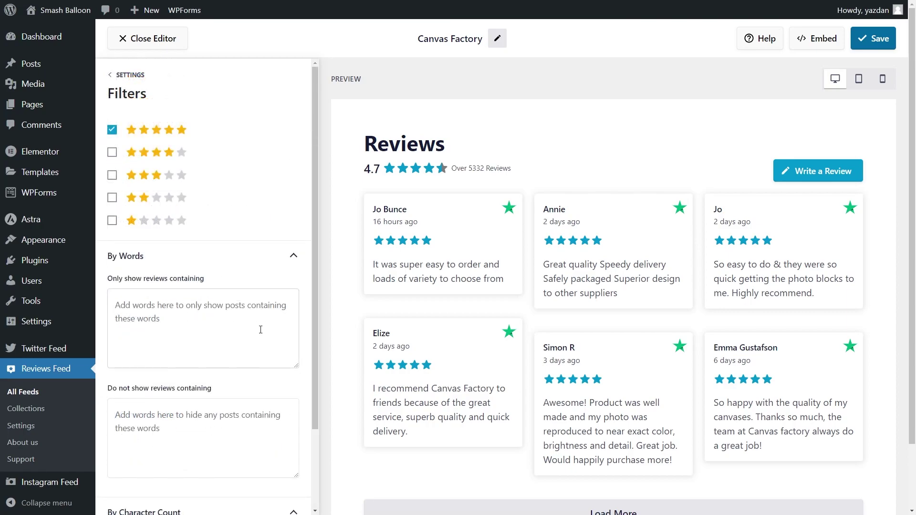
left_click(873, 39)
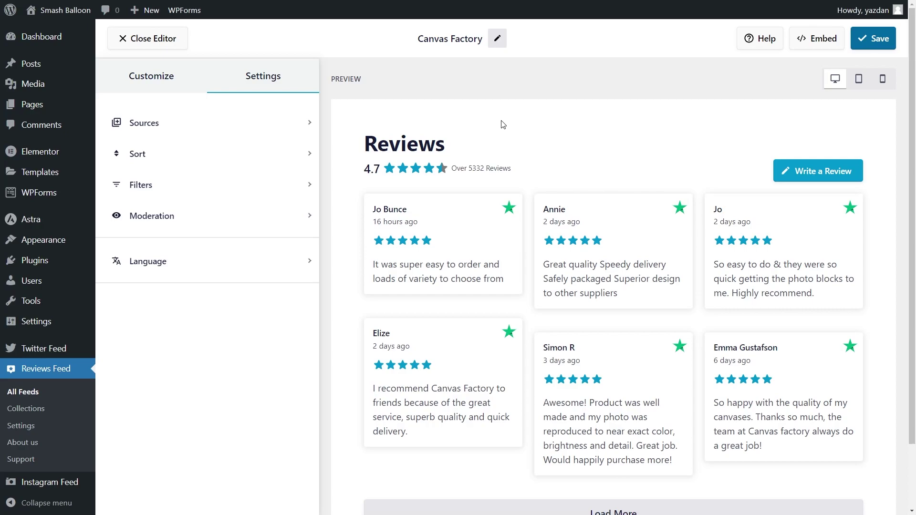
- Copy the feed's embed shortcode, choose the Home page for adding the feed, and open that page for editing in Elementor
left_click(796, 45)
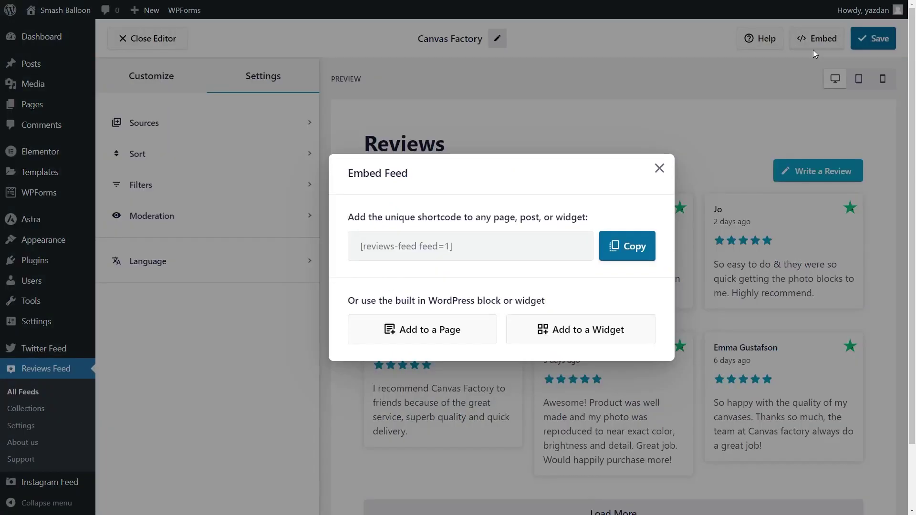
left_click(625, 251)
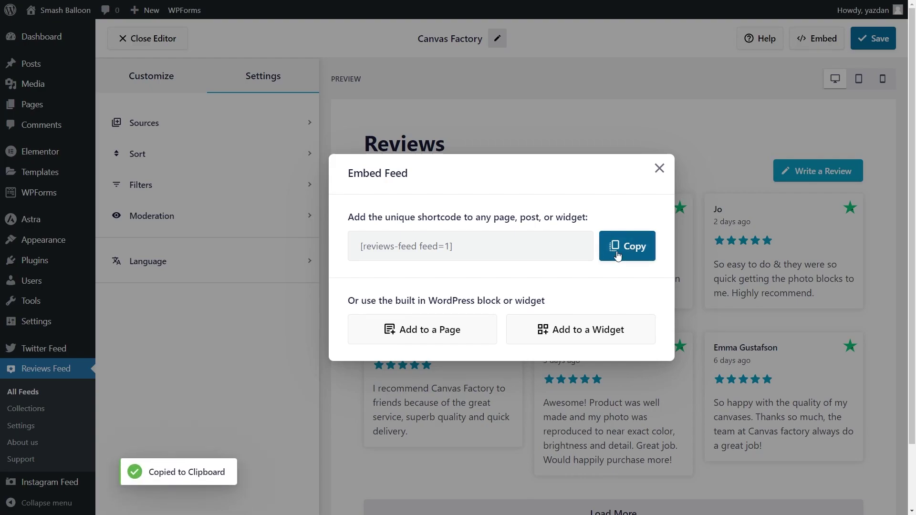
left_click(457, 328)
left_click(455, 296)
left_click(454, 280)
left_click(633, 385)
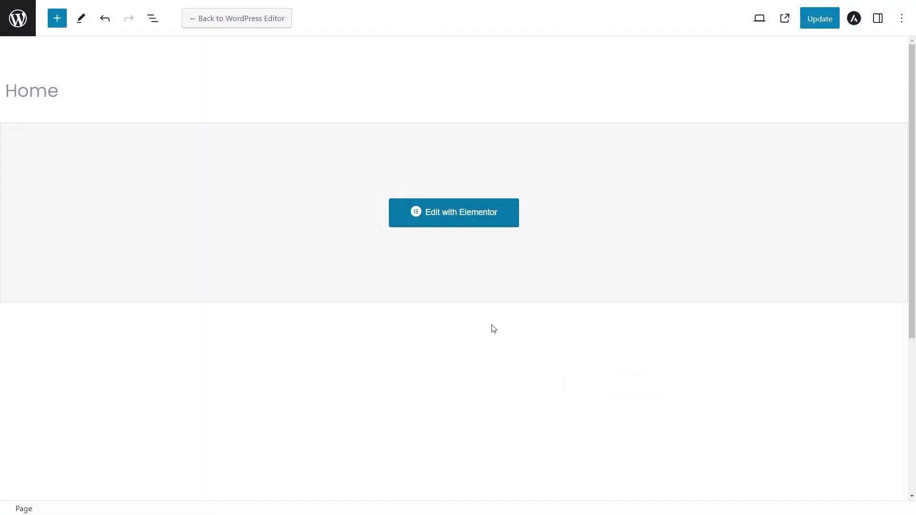
left_click(458, 225)
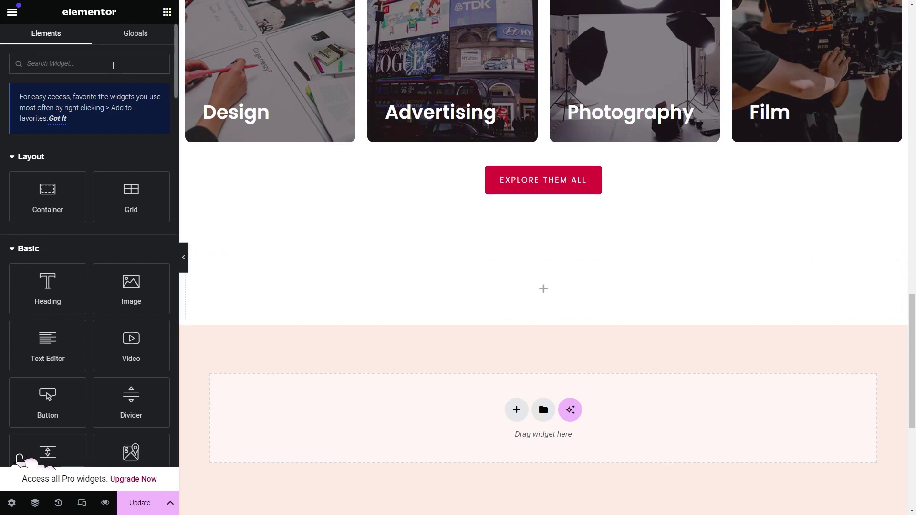
- Find the Shortcode widget and place it in the empty container below the "Explore Them All" button
left_click(113, 65)
type("shortcode")
left_click_drag(50, 165, 534, 289)
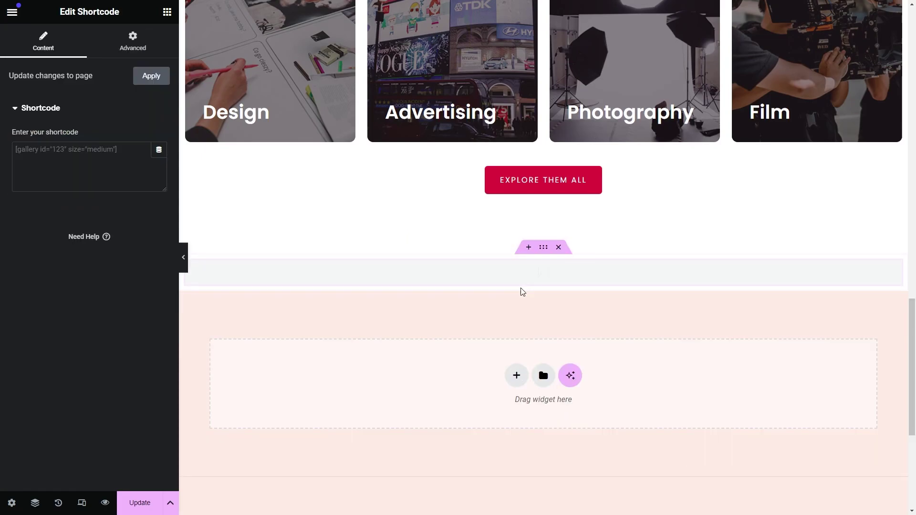
- Enter the shortcode [reviews-feed feed=1] in the widget and update the page
left_click(98, 167)
key("ctrl+v")
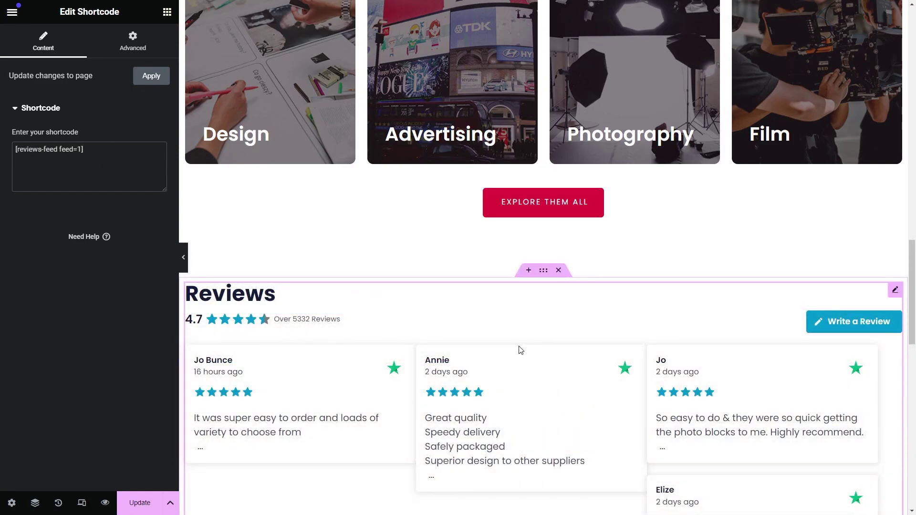
left_click(152, 502)
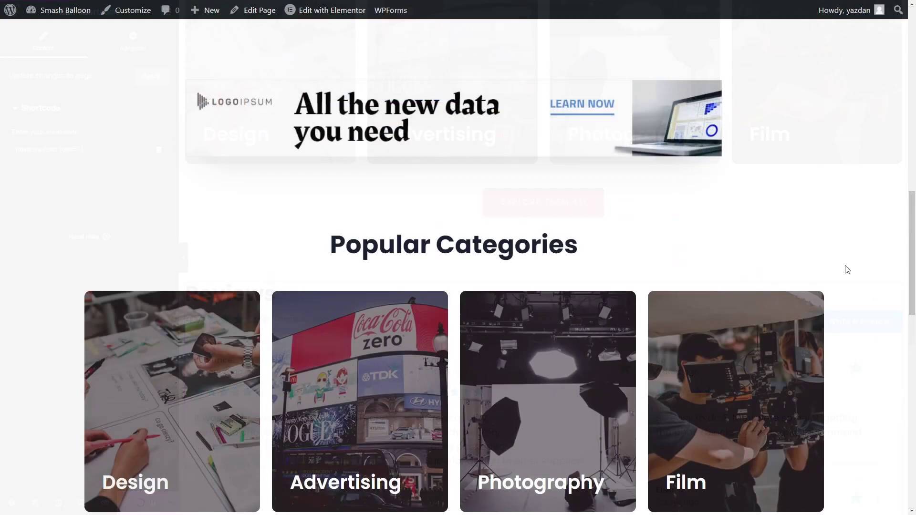
- View the reviews feed on the live Home page, load more reviews, and look through them
scroll(845, 267, "down", 10)
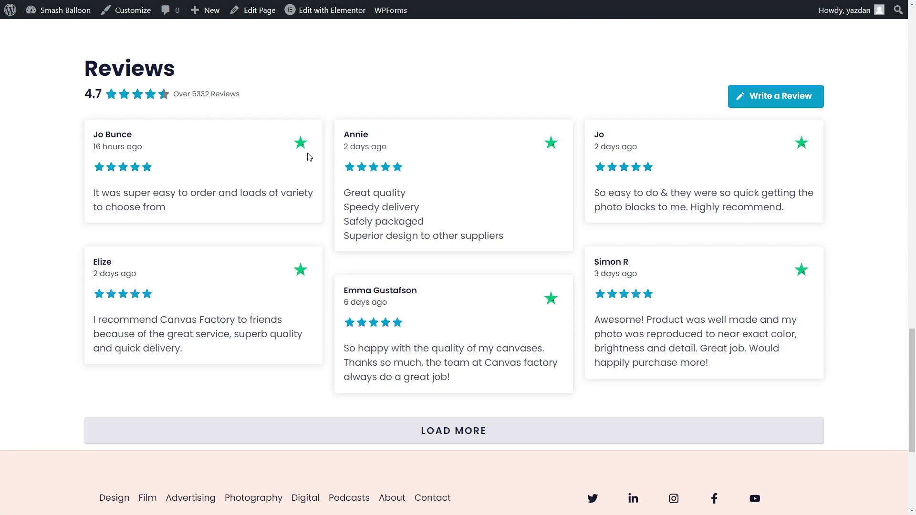
left_click(426, 429)
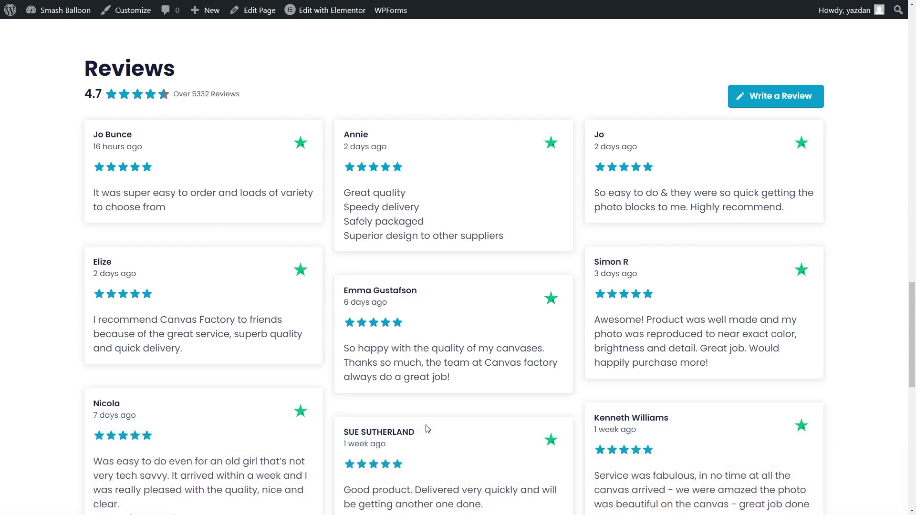
scroll(427, 429, "down", 4)
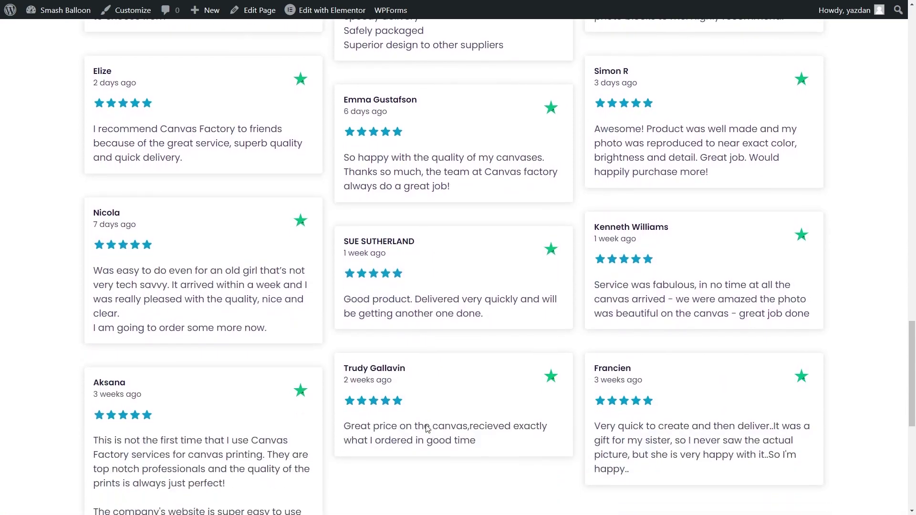
scroll(427, 425, "up", 6)
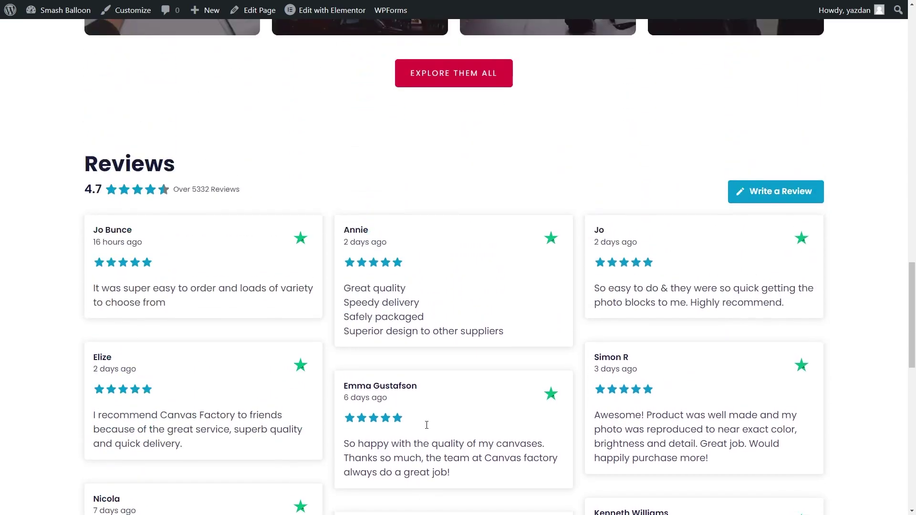